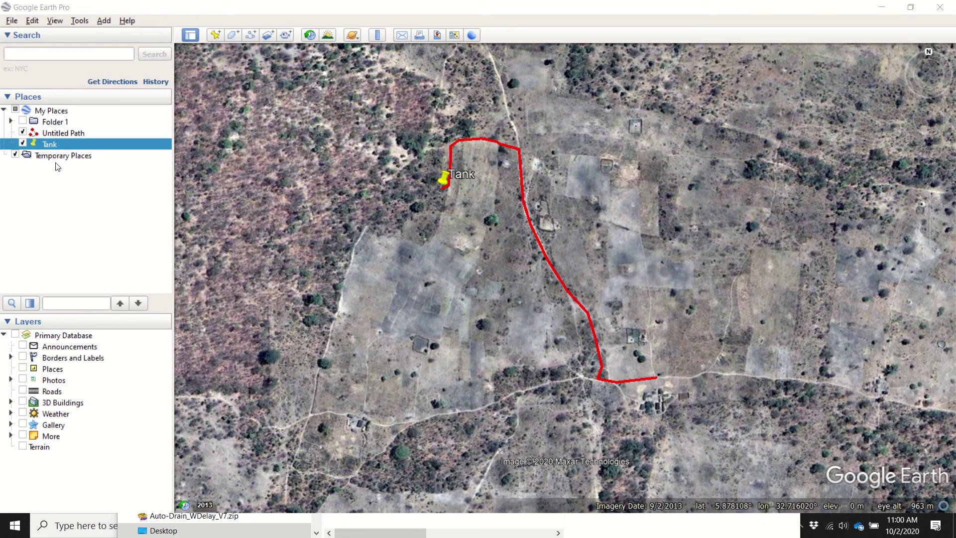
Create a folder named "Project Name" inside My Places
{"action": "right_click", "coordinate": [63, 110]}
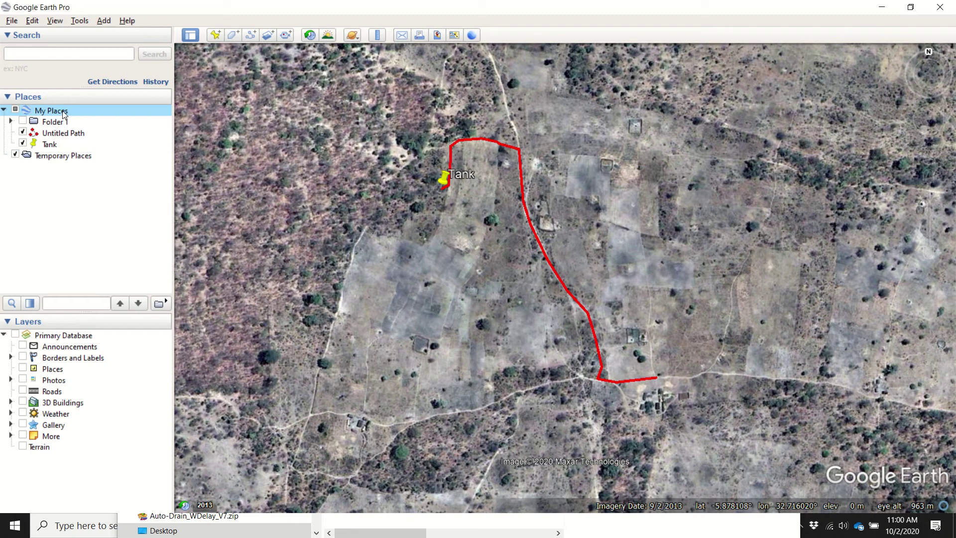
{"action": "mouse_move", "coordinate": [77, 120]}
{"action": "left_click", "coordinate": [171, 117]}
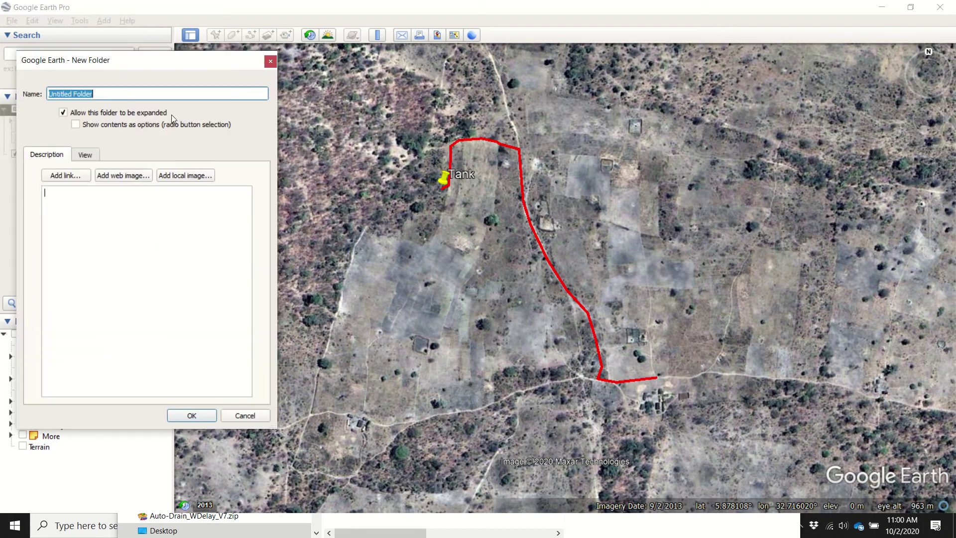
{"action": "type", "text": "Proj"}
{"action": "type", "text": "ect Na"}
{"action": "key", "text": "Return"}
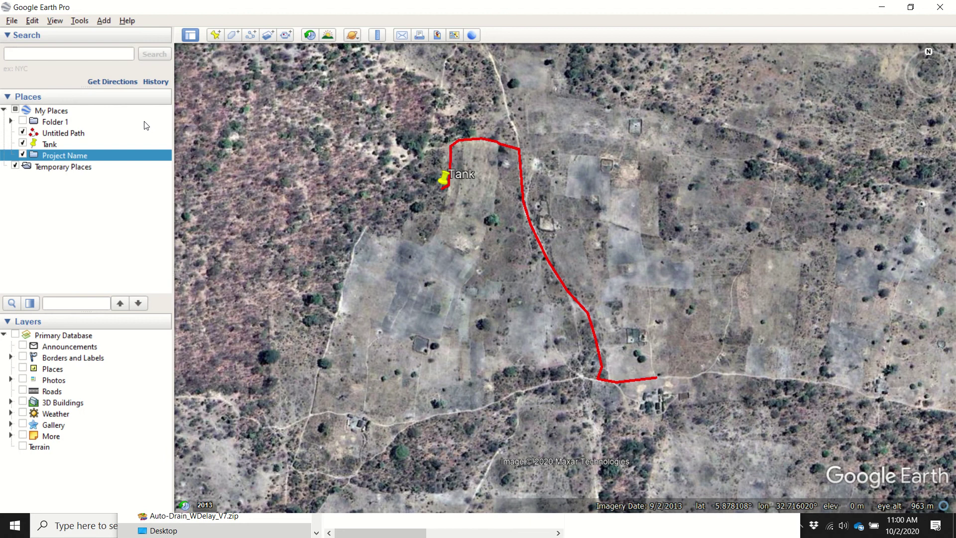
Move Untitled Path and the Tank placemark together into the Project Name folder
{"action": "left_click", "coordinate": [57, 144]}
{"action": "left_click", "coordinate": [51, 134], "text": "shift"}
{"action": "left_click_drag", "start_coordinate": [51, 139], "coordinate": [52, 155]}
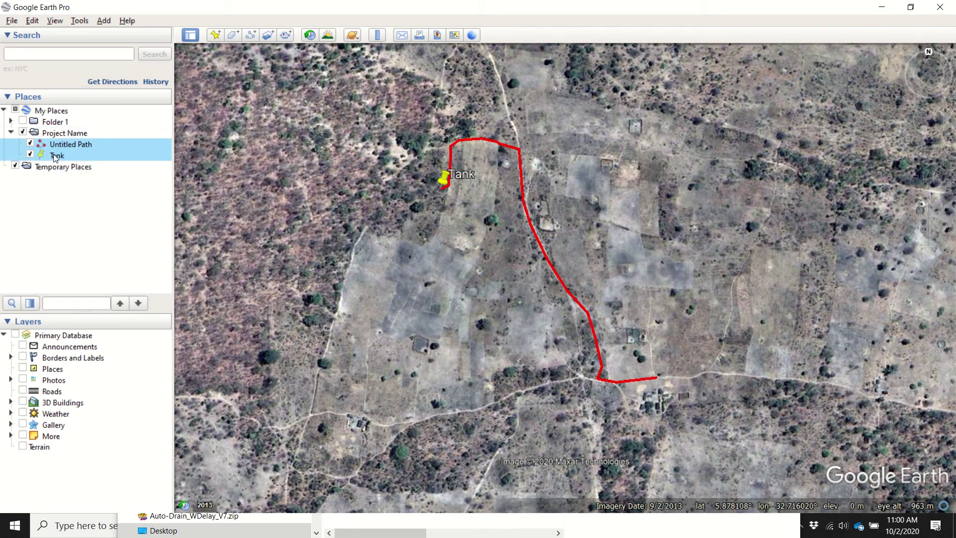
Check what the Project Name folder contains by hiding and showing it on the map twice
{"action": "left_click", "coordinate": [23, 132]}
{"action": "left_click", "coordinate": [23, 133]}
{"action": "left_click", "coordinate": [22, 133]}
{"action": "left_click", "coordinate": [23, 133]}
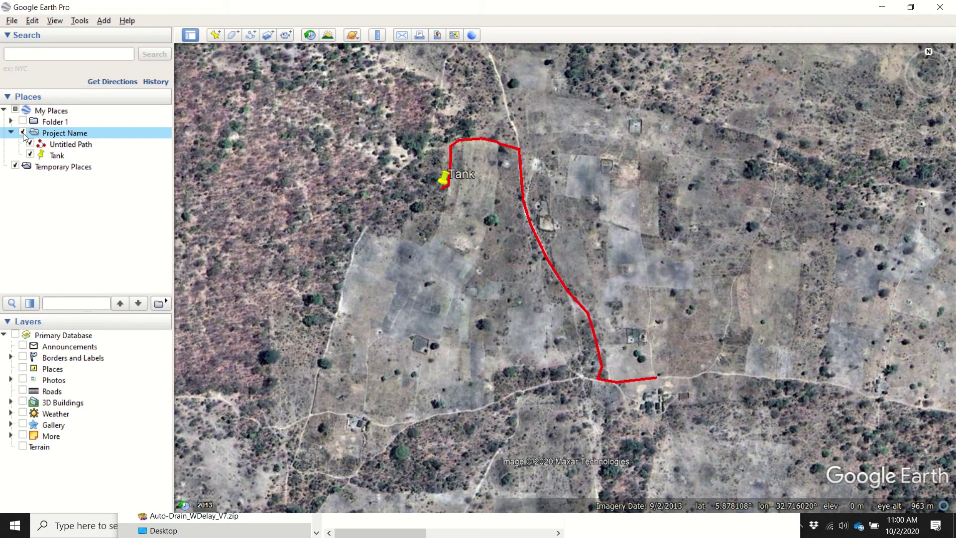
Save the Project Name folder to the Desktop as Project Name.kmz
{"action": "right_click", "coordinate": [53, 134]}
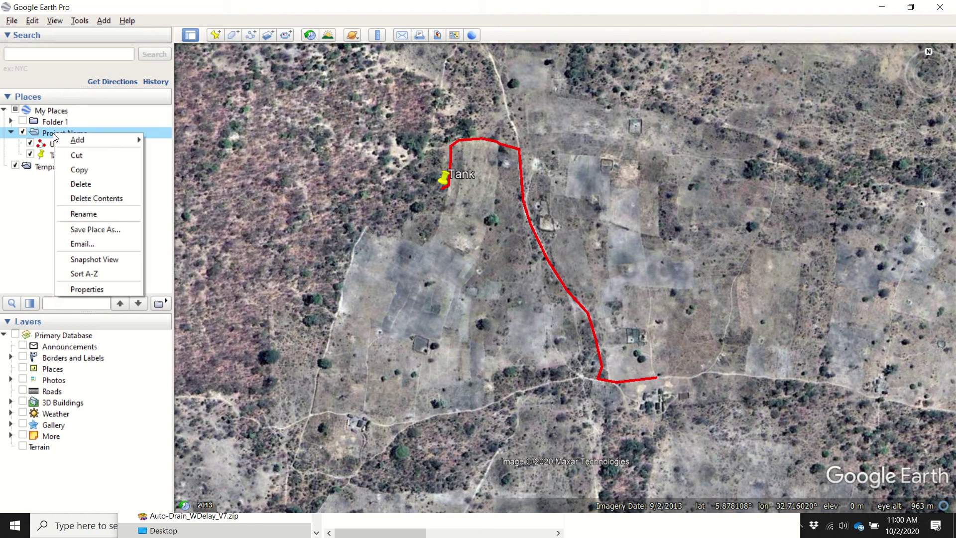
{"action": "left_click", "coordinate": [98, 230]}
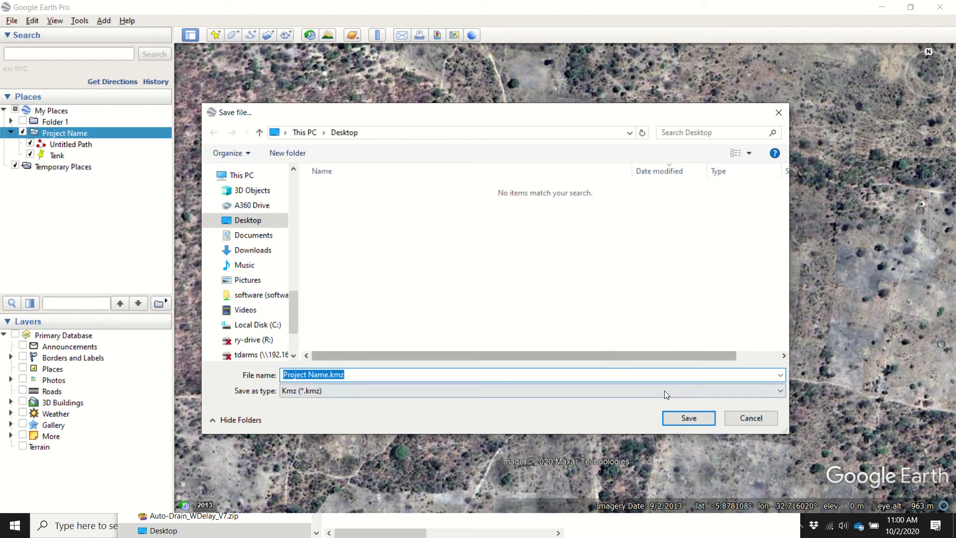
{"action": "left_click", "coordinate": [678, 422]}
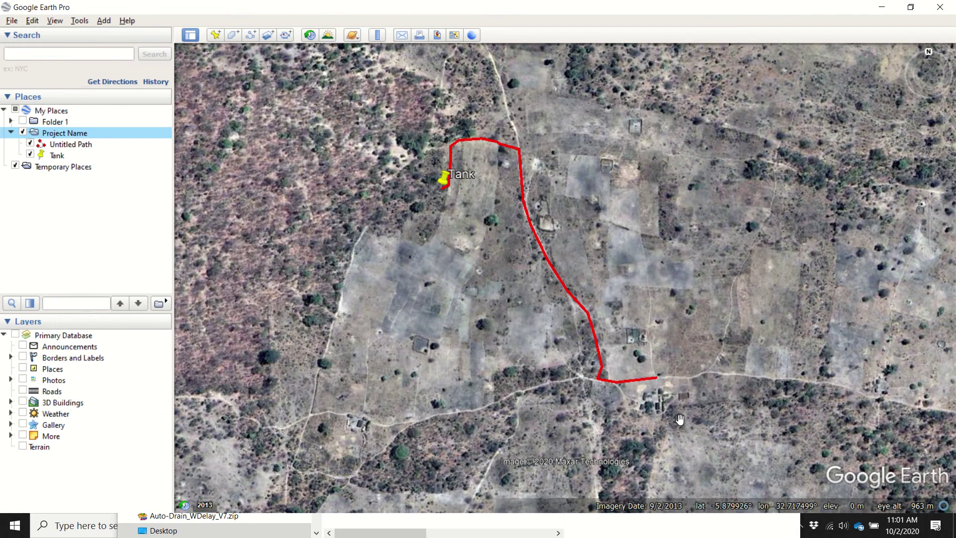
Edit Untitled Path and extend its eastern end with three points running north along the track beside the walled compound
{"action": "left_click_drag", "start_coordinate": [570, 401], "coordinate": [555, 392]}
{"action": "scroll", "coordinate": [588, 406], "scroll_direction": "down", "scroll_amount": 1}
{"action": "scroll", "coordinate": [589, 408], "scroll_direction": "down", "scroll_amount": 3}
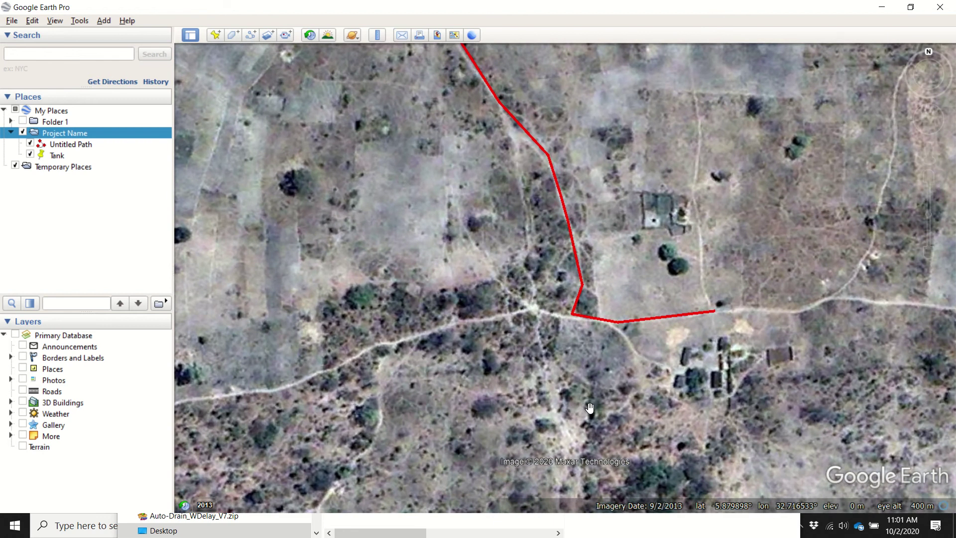
{"action": "right_click", "coordinate": [65, 144]}
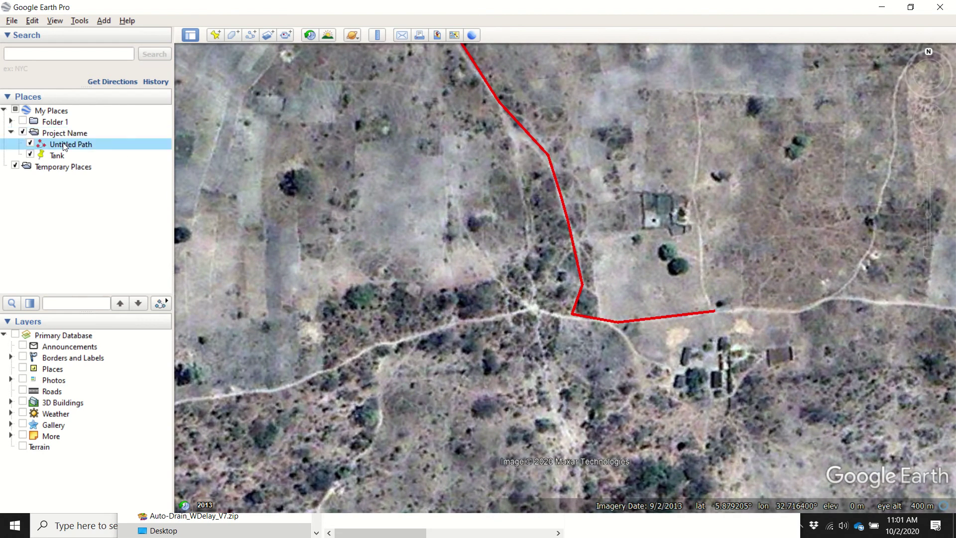
{"action": "left_click", "coordinate": [106, 288]}
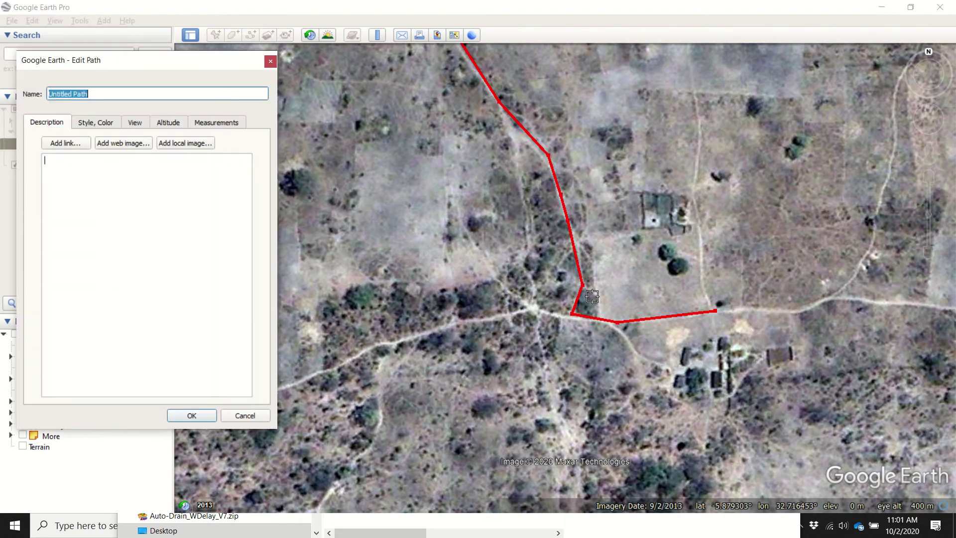
{"action": "left_click", "coordinate": [699, 277]}
{"action": "left_click", "coordinate": [702, 249]}
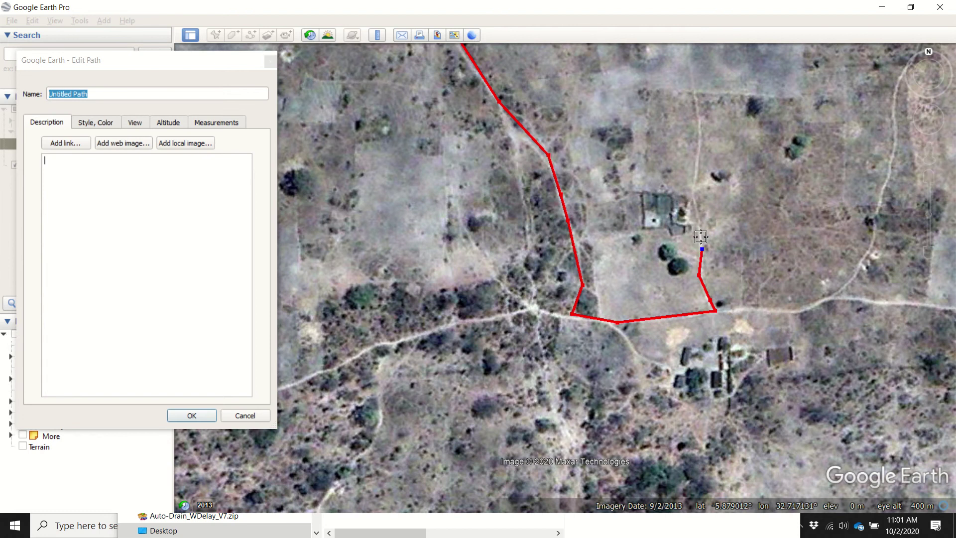
{"action": "left_click", "coordinate": [697, 227]}
Reroute the path's lower section onto the track further west, meeting the road at the junction, and accept the path edits
{"action": "left_click_drag", "start_coordinate": [583, 285], "coordinate": [531, 288]}
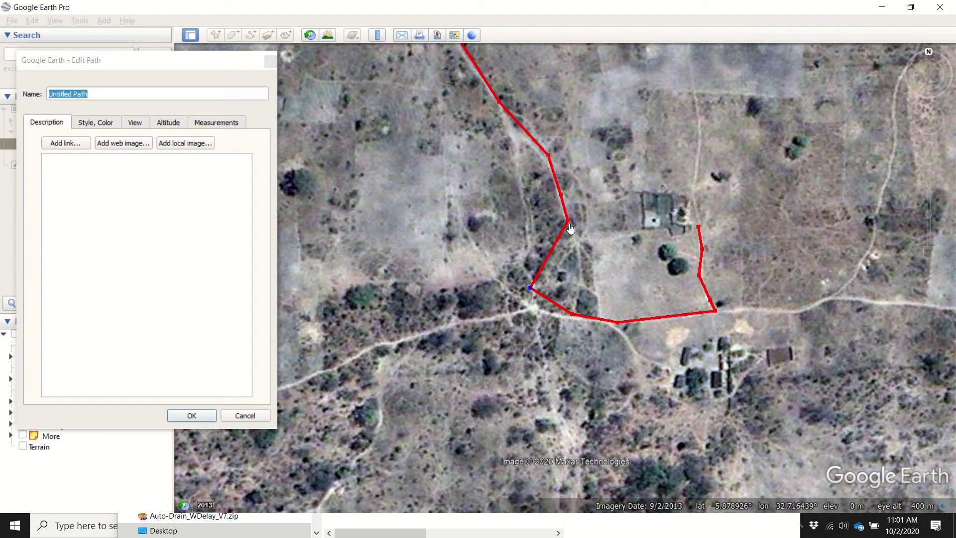
{"action": "left_click_drag", "start_coordinate": [567, 219], "coordinate": [531, 226]}
{"action": "left_click_drag", "start_coordinate": [561, 194], "coordinate": [524, 195]}
{"action": "left_click_drag", "start_coordinate": [548, 155], "coordinate": [515, 155]}
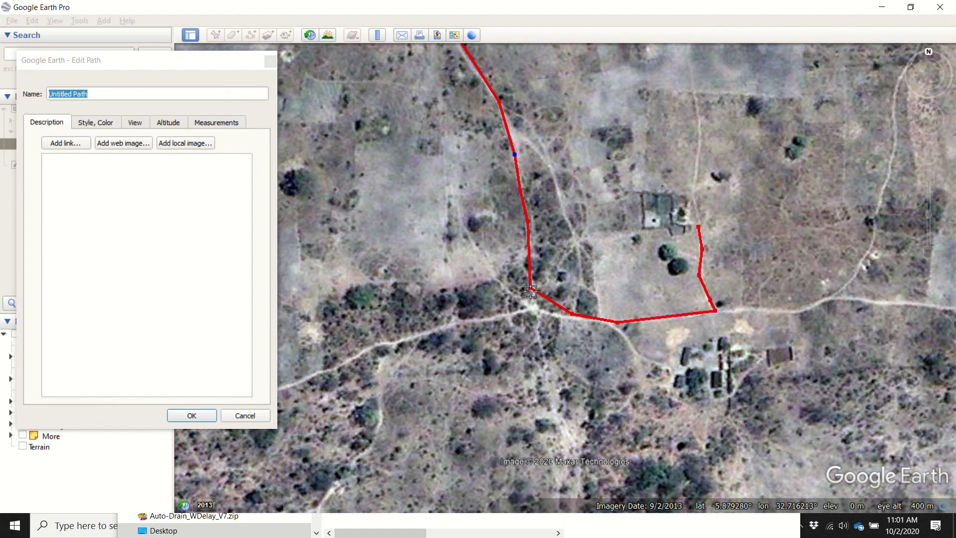
{"action": "left_click_drag", "start_coordinate": [531, 291], "coordinate": [569, 316]}
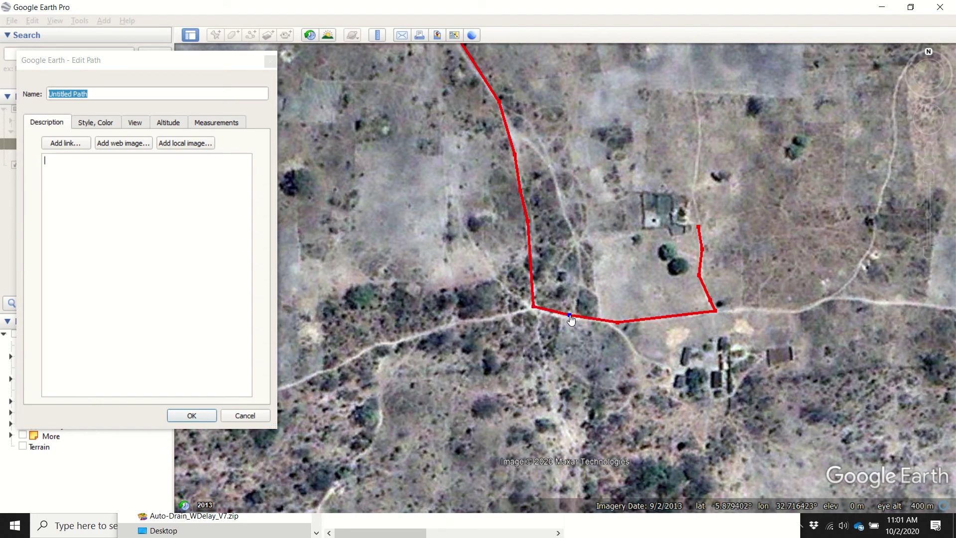
{"action": "left_click", "coordinate": [210, 415]}
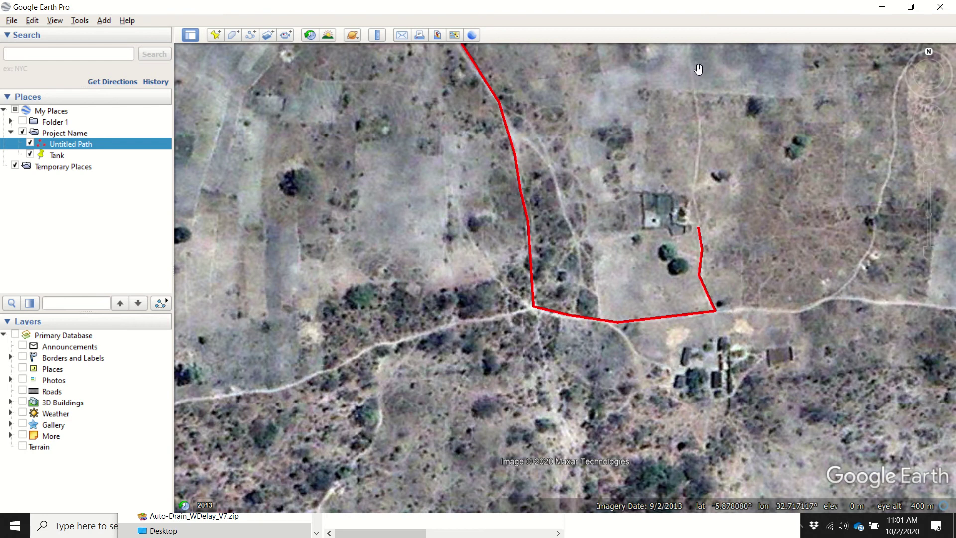
Close Google Earth Pro and open the saved Project Name.kmz from the Desktop folder in File Explorer
{"action": "left_click", "coordinate": [939, 10]}
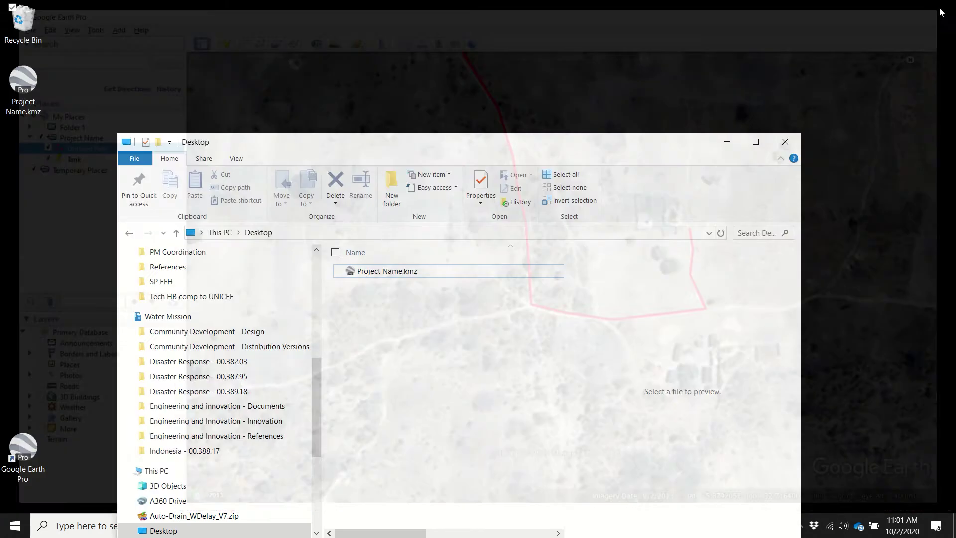
{"action": "left_click", "coordinate": [727, 142]}
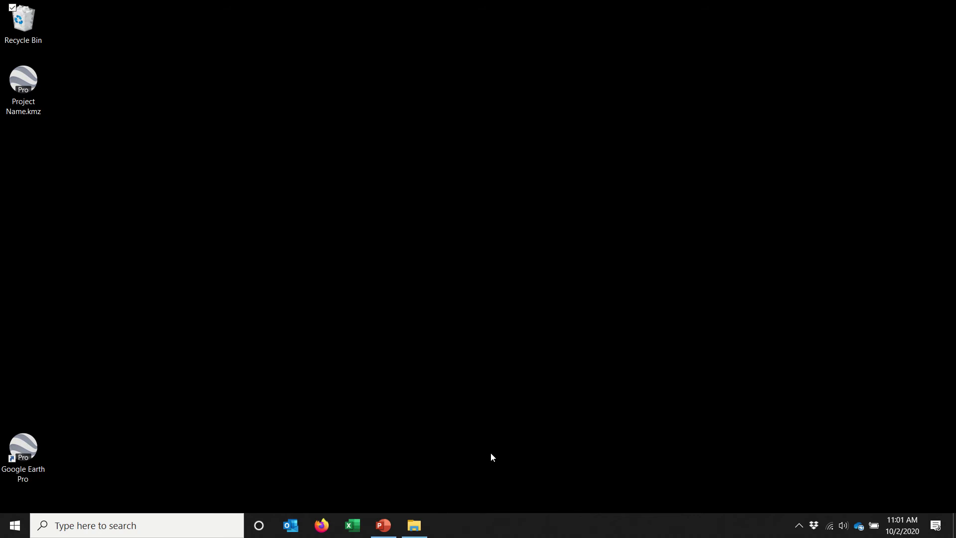
{"action": "left_click", "coordinate": [415, 525]}
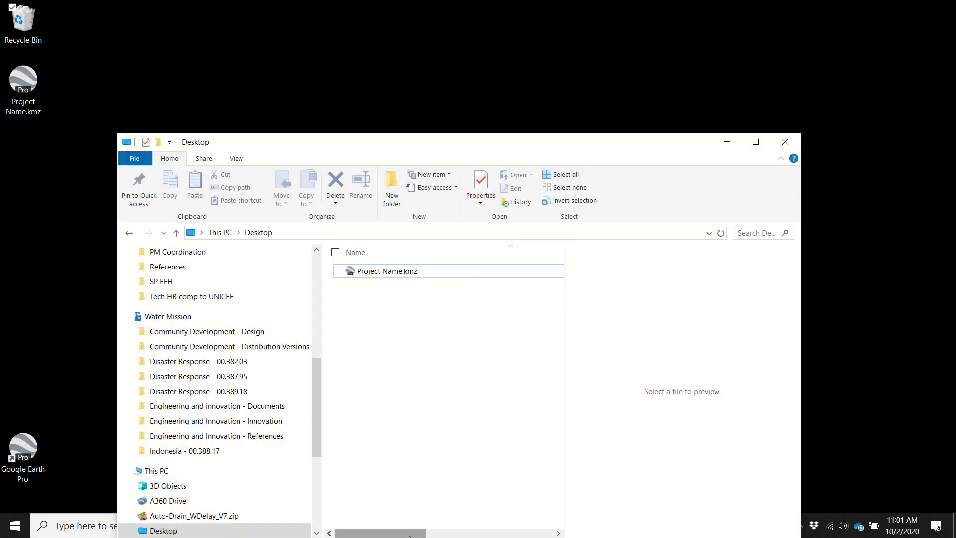
{"action": "left_click_drag", "start_coordinate": [413, 143], "coordinate": [416, 101]}
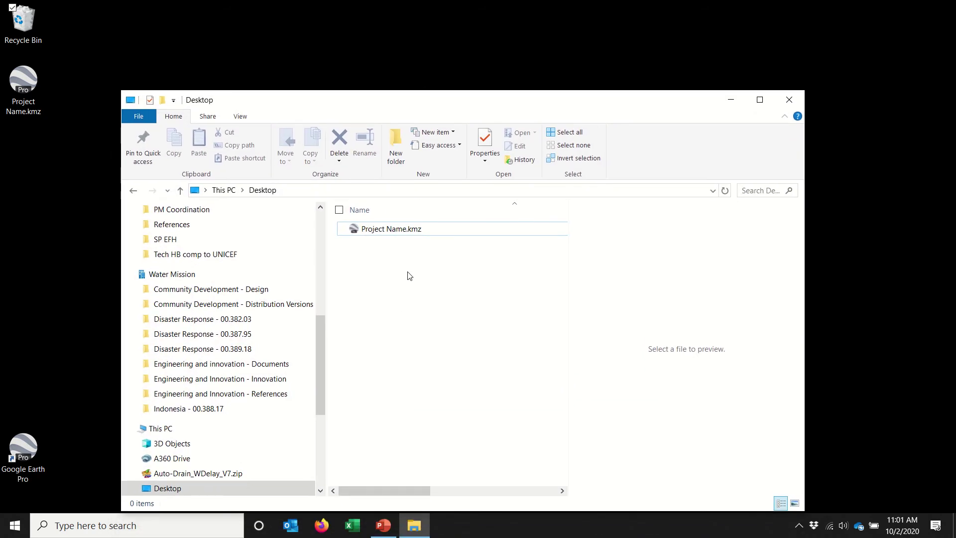
{"action": "left_click", "coordinate": [401, 231]}
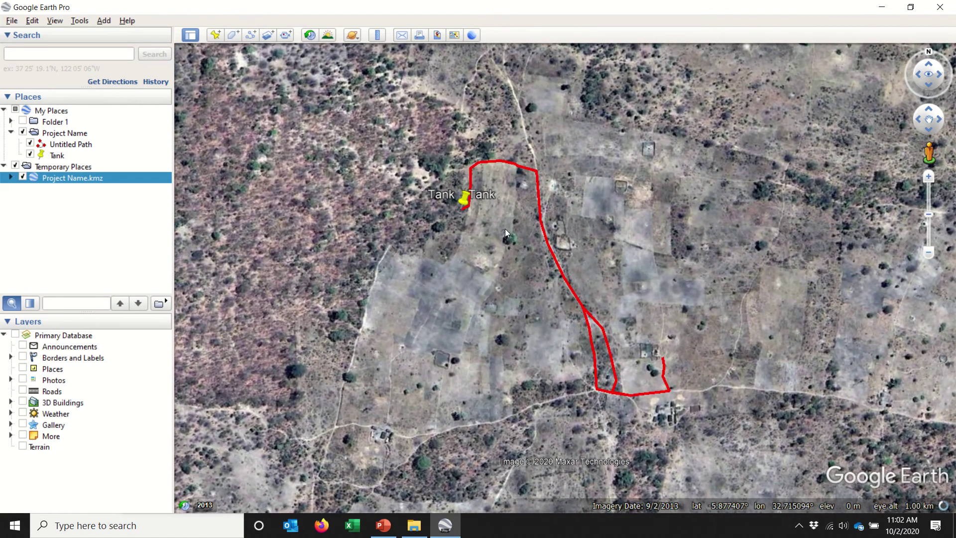
Examine the duplicate Tank placemarks and the place where the two path versions diverge near the road junction
{"action": "left_click", "coordinate": [463, 199]}
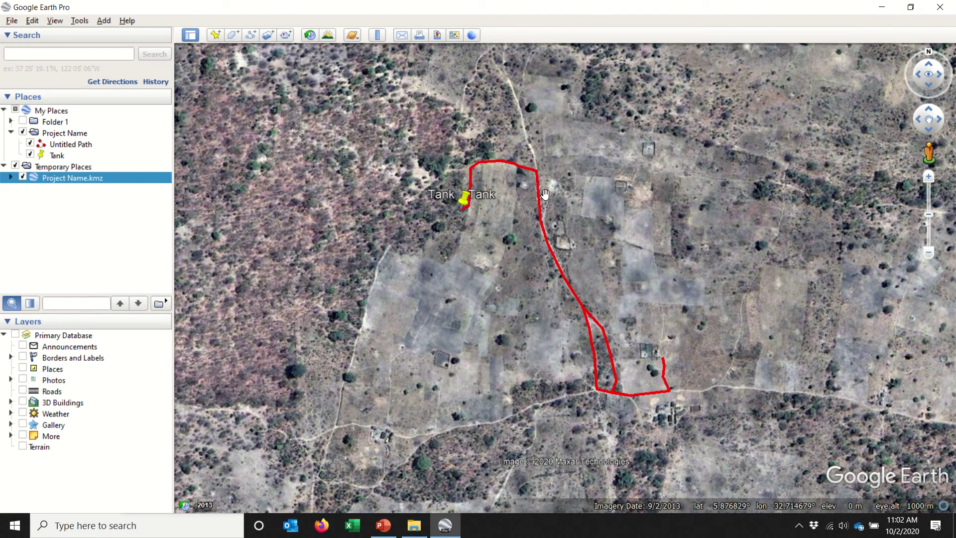
{"action": "double_click", "coordinate": [637, 412]}
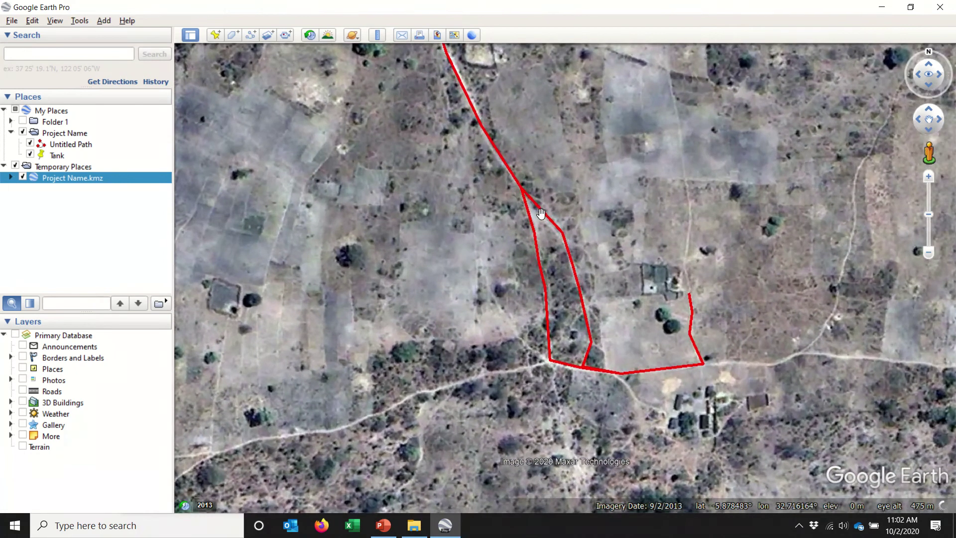
{"action": "left_click", "coordinate": [519, 185]}
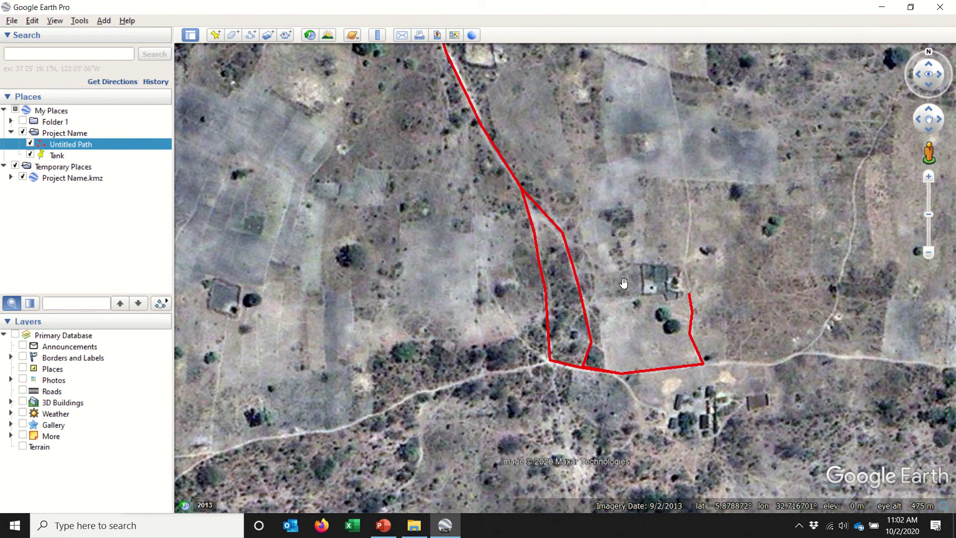
{"action": "scroll", "coordinate": [530, 340], "scroll_direction": "down", "scroll_amount": 2}
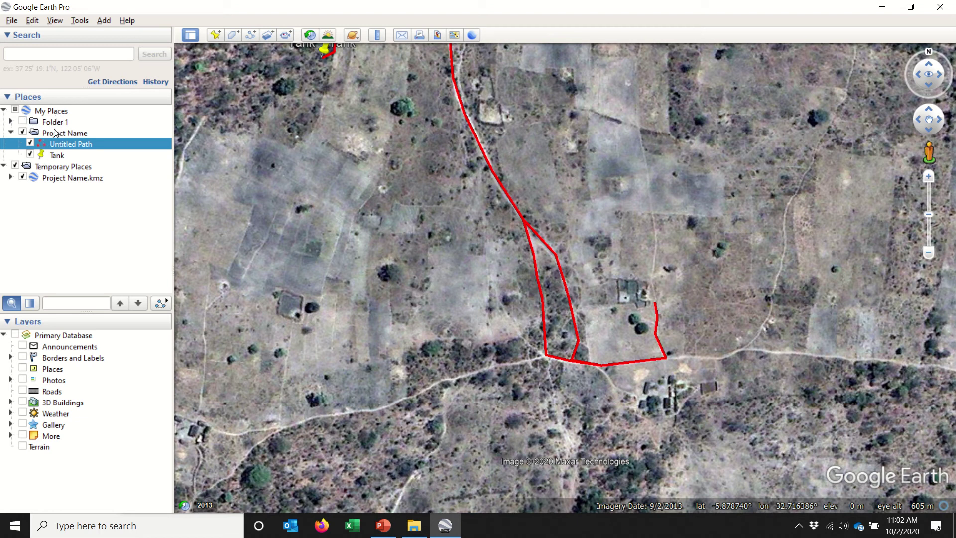
Compare the saved and edited versions by switching the visibility of Temporary Places and the Project Name folder off and on
{"action": "left_click", "coordinate": [65, 181]}
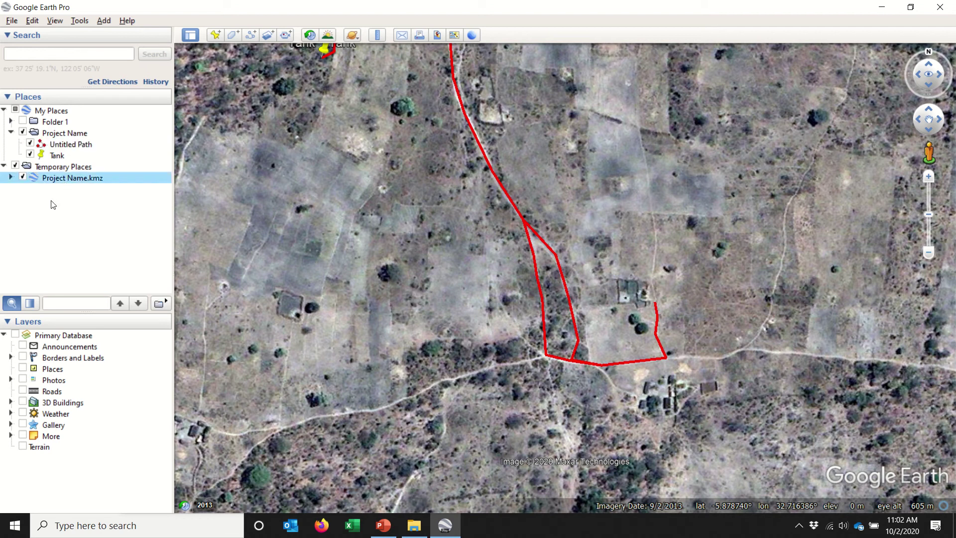
{"action": "left_click", "coordinate": [15, 166]}
{"action": "left_click", "coordinate": [16, 165]}
{"action": "left_click", "coordinate": [15, 165]}
{"action": "left_click", "coordinate": [16, 166]}
{"action": "left_click", "coordinate": [16, 165]}
{"action": "left_click", "coordinate": [17, 165]}
{"action": "left_click", "coordinate": [17, 166]}
{"action": "left_click", "coordinate": [22, 130]}
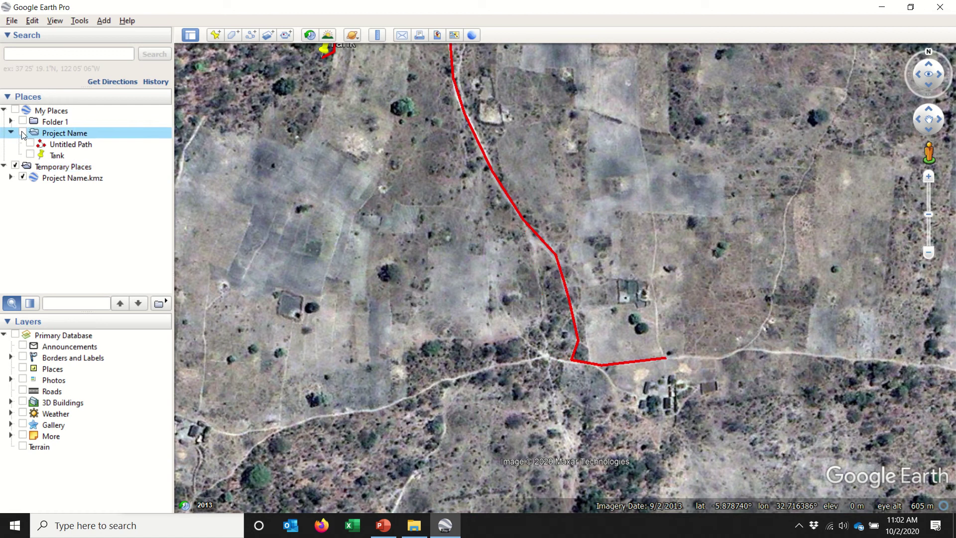
{"action": "left_click", "coordinate": [21, 130]}
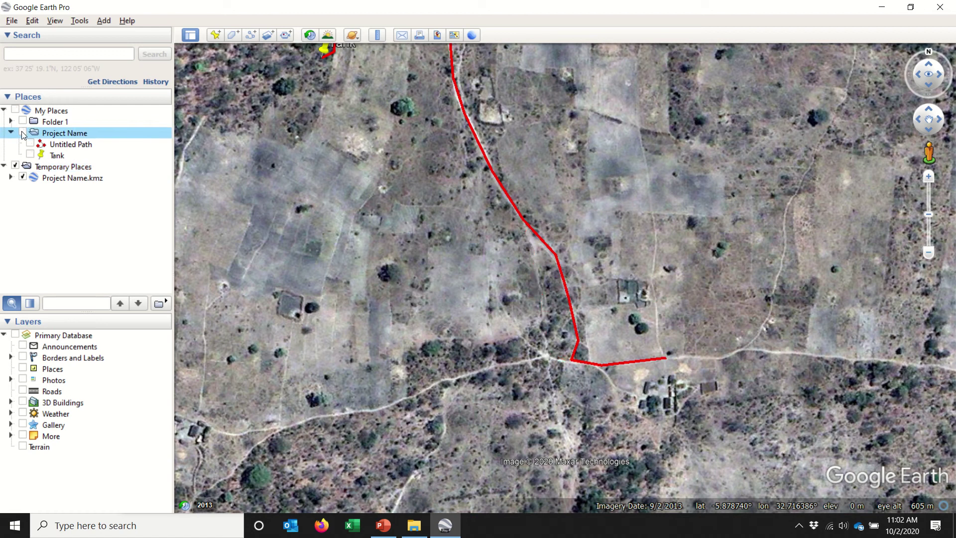
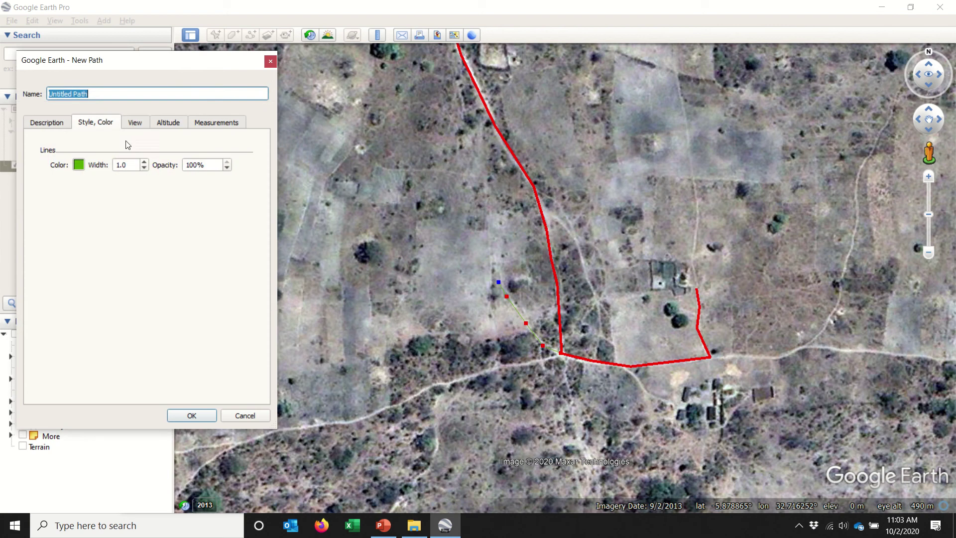
Set the new green path's line width to 4 and finish creating the path
{"action": "double_click", "coordinate": [133, 163]}
{"action": "type", "text": "4"}
{"action": "key", "text": "Return"}
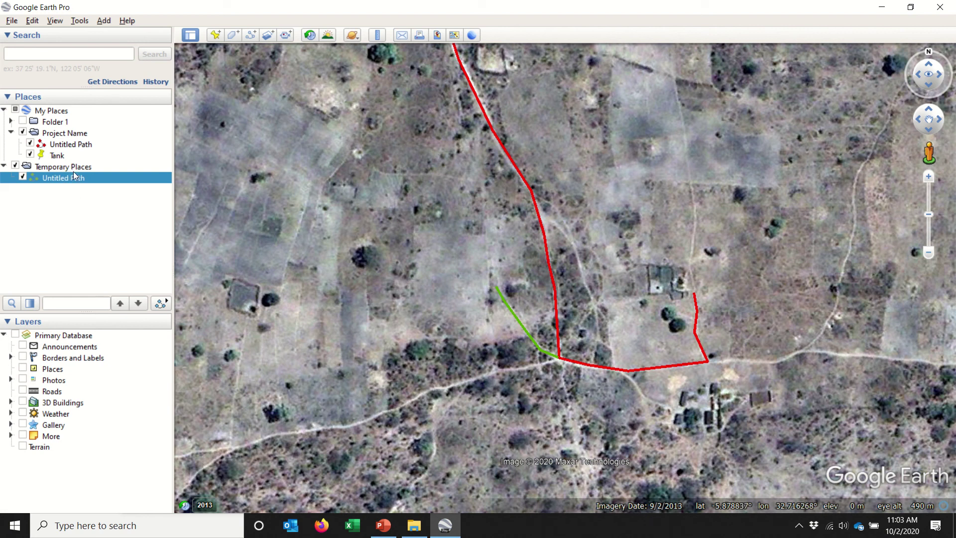
Move the new green path from Temporary Places into the Project Name folder
{"action": "left_click_drag", "start_coordinate": [68, 181], "coordinate": [64, 159]}
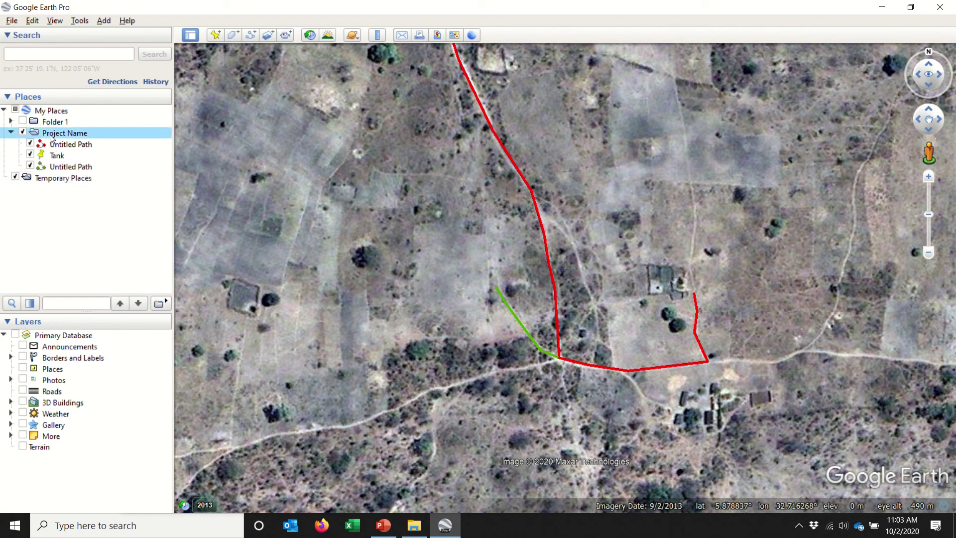
{"action": "left_click", "coordinate": [60, 163]}
{"action": "left_click_drag", "start_coordinate": [60, 146], "coordinate": [65, 168]}
Save the Project Name folder to the Desktop as Project Name.kmz in Kmz format, replacing the existing file
{"action": "left_click", "coordinate": [70, 134]}
{"action": "right_click", "coordinate": [102, 133]}
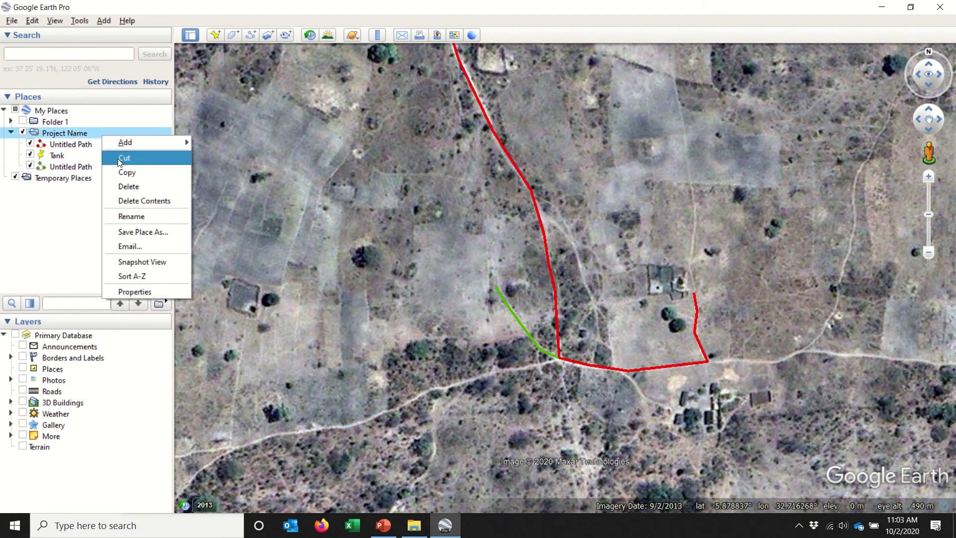
{"action": "left_click", "coordinate": [143, 232]}
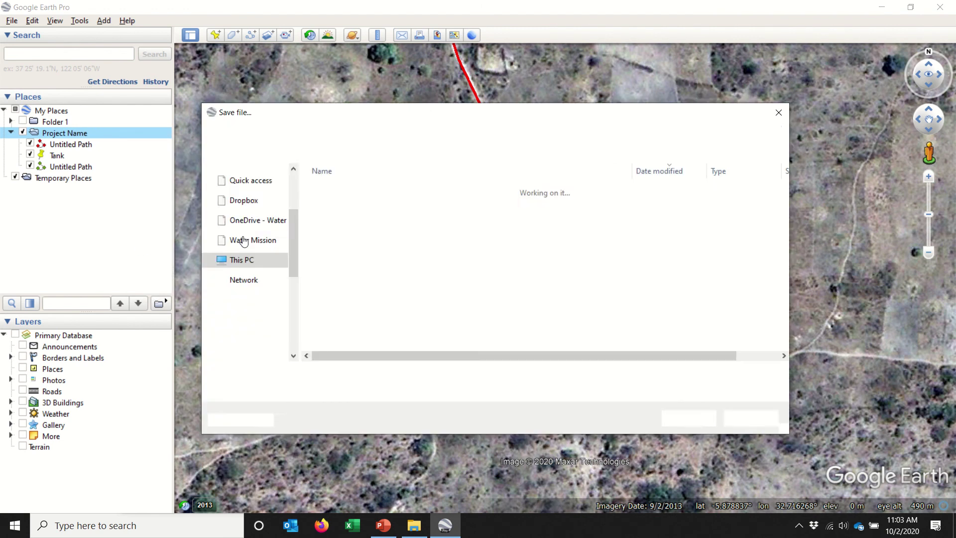
{"action": "left_click", "coordinate": [333, 189]}
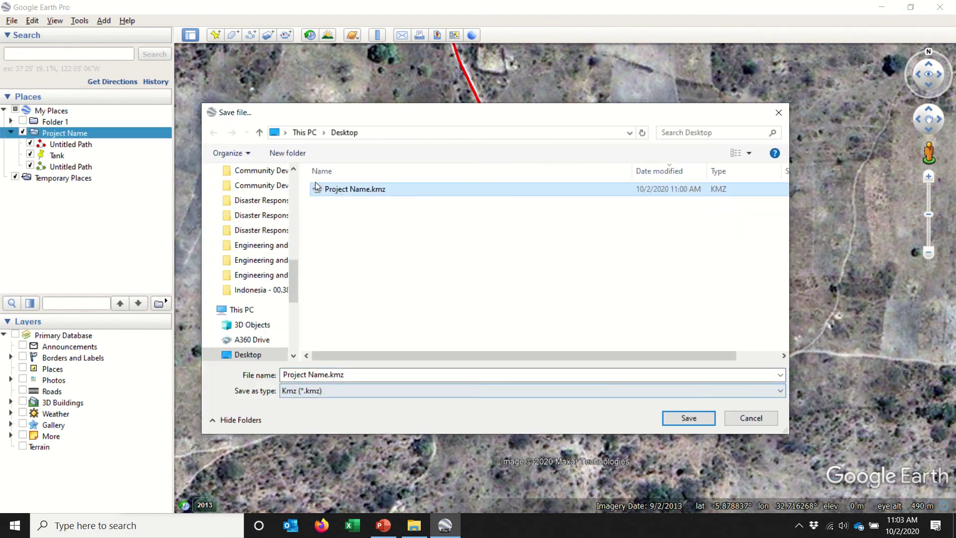
{"action": "left_click", "coordinate": [685, 419]}
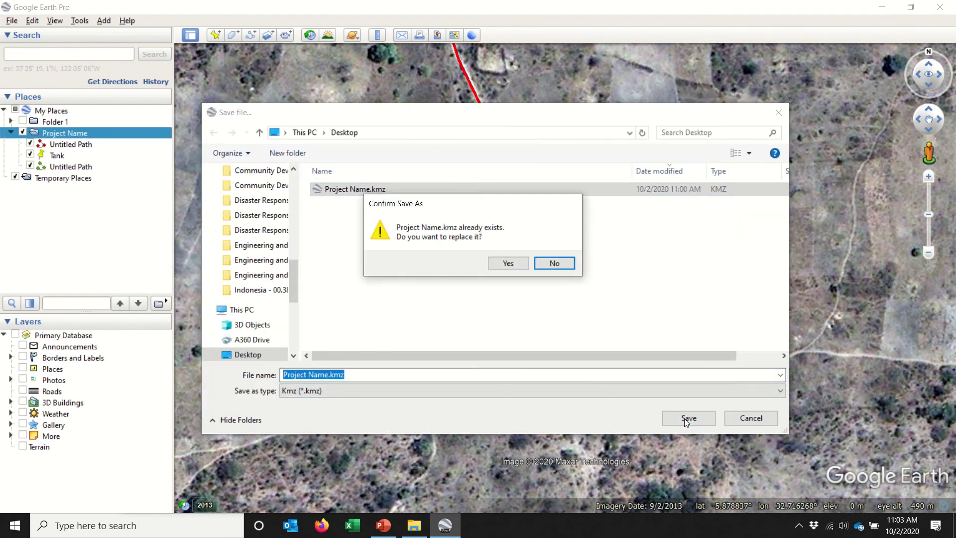
{"action": "left_click", "coordinate": [510, 263]}
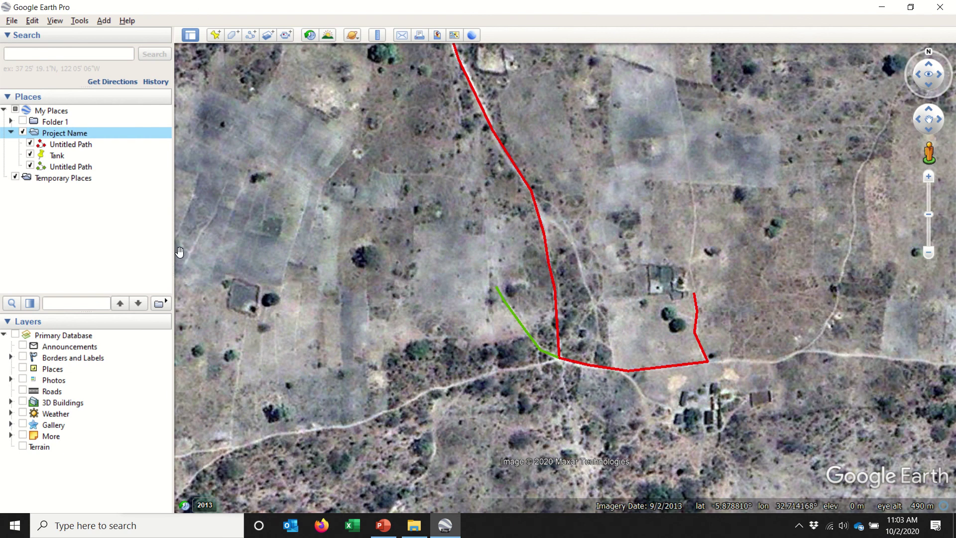
Delete the Project Name folder with all its contents from My Places and close Google Earth Pro
{"action": "right_click", "coordinate": [57, 138]}
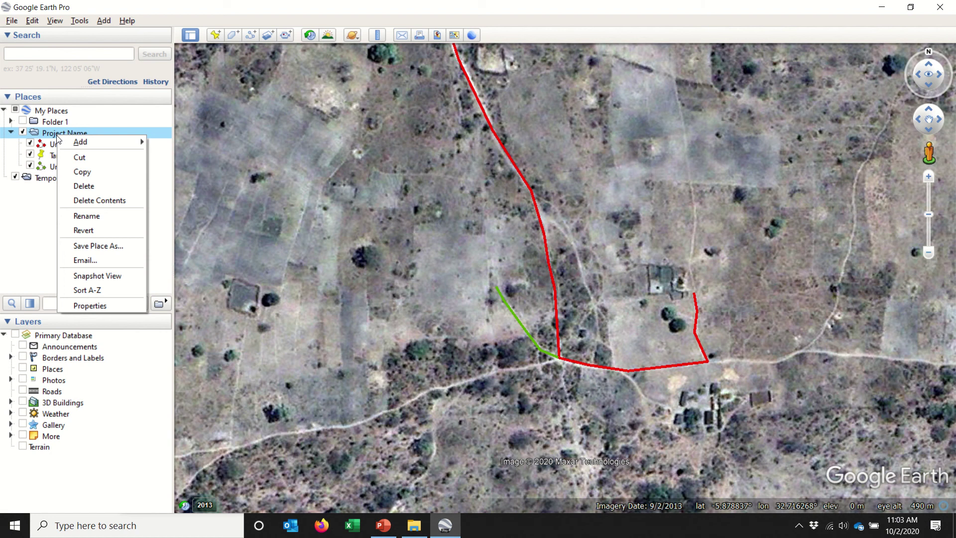
{"action": "left_click", "coordinate": [94, 193]}
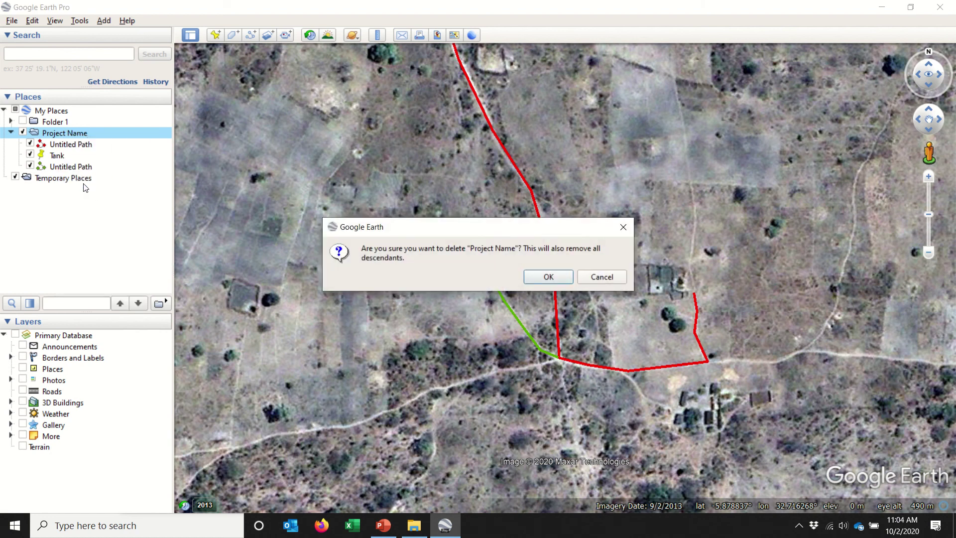
{"action": "left_click", "coordinate": [538, 282]}
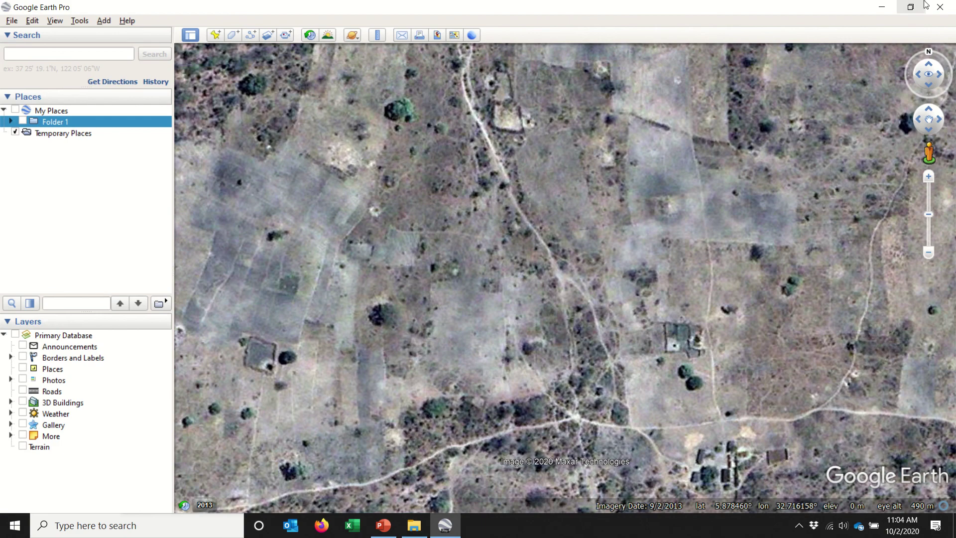
{"action": "left_click", "coordinate": [927, 6]}
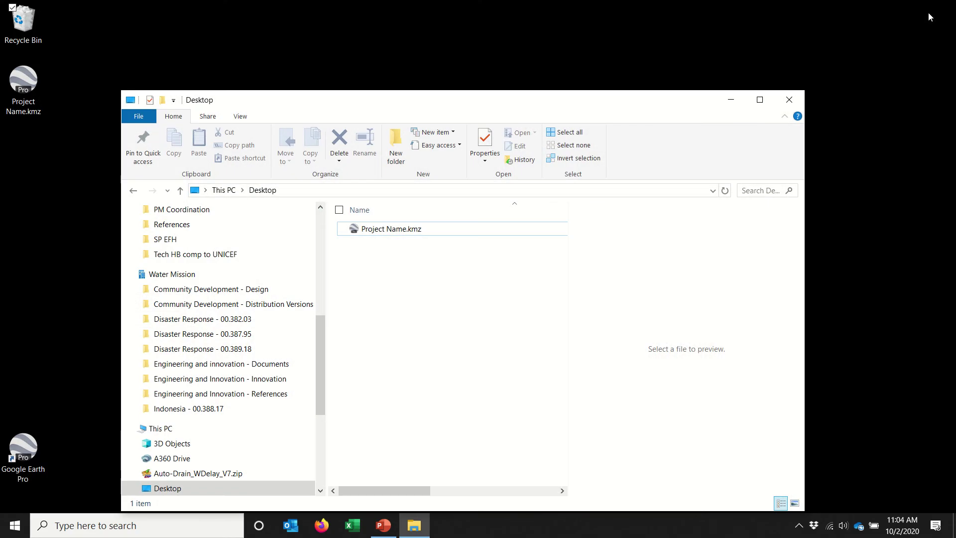
Reopen Project Name.kmz from the Desktop folder in Google Earth Pro and inspect its red and green paths and Tank placemark
{"action": "double_click", "coordinate": [385, 233]}
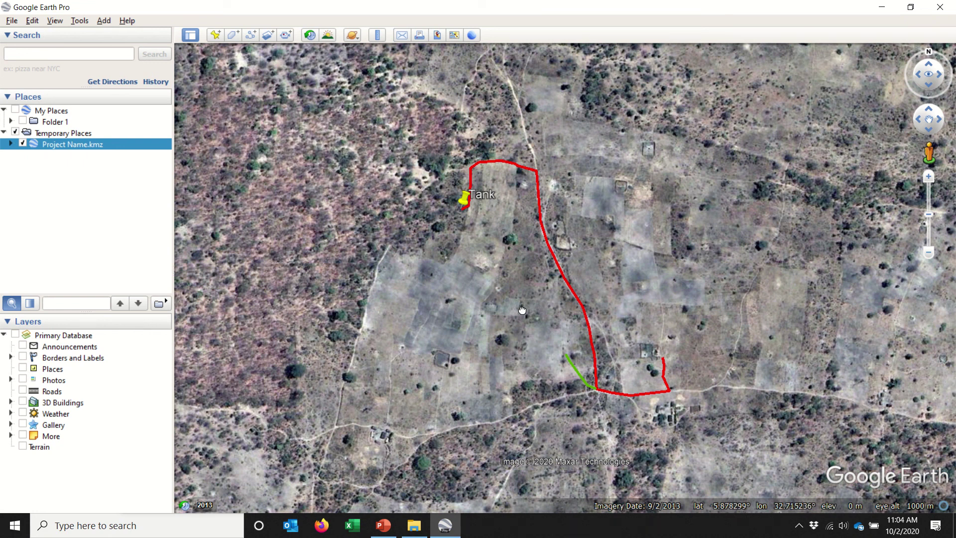
{"action": "left_click_drag", "start_coordinate": [558, 263], "coordinate": [518, 251]}
{"action": "scroll", "coordinate": [520, 352], "scroll_direction": "up", "scroll_amount": 3}
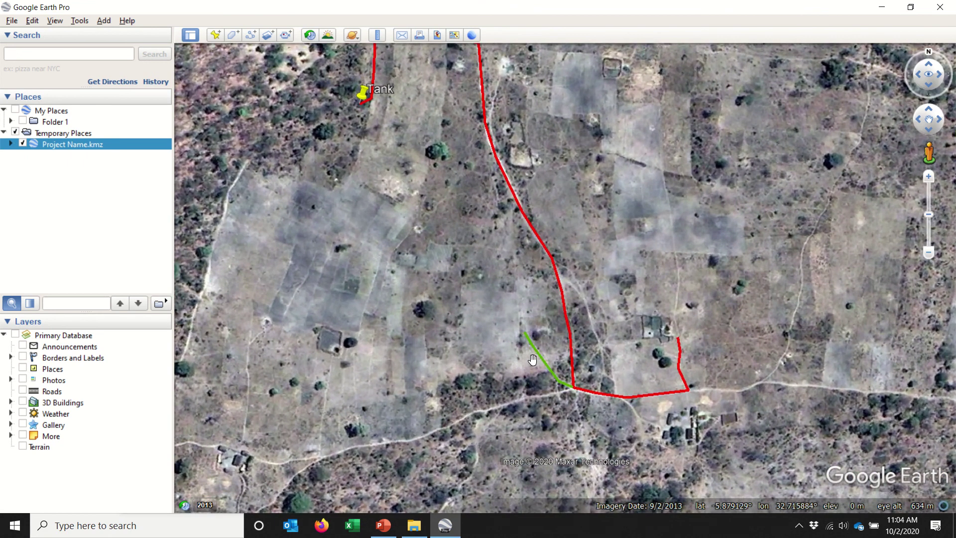
{"action": "scroll", "coordinate": [458, 371], "scroll_direction": "down", "scroll_amount": 2}
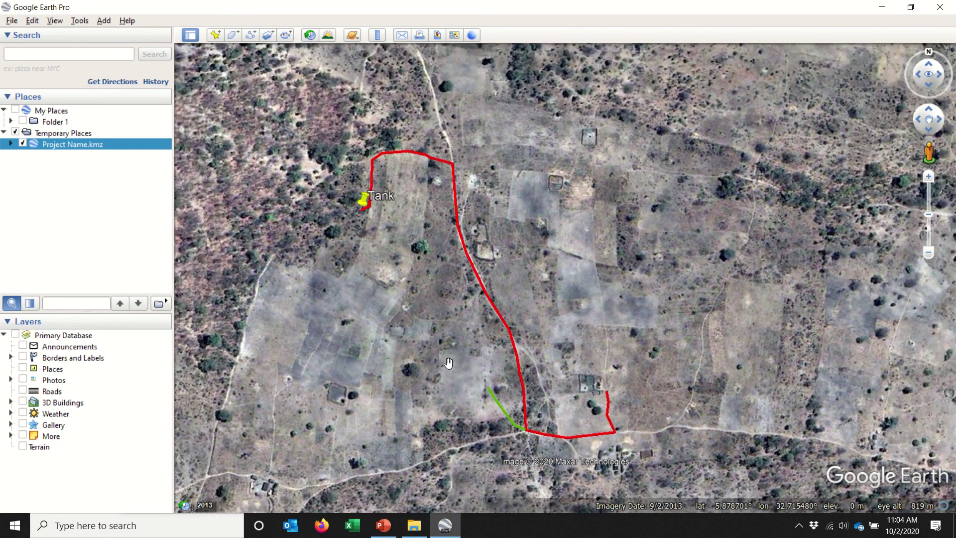